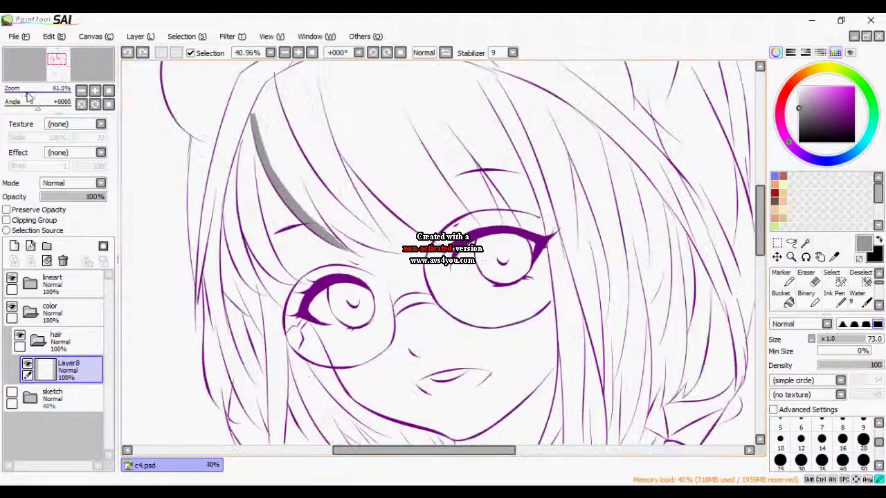
- Outline the fringe strand tips and the left side lock in grey with the Ink Pen at size 32
{"action": "left_click_drag", "start_coordinate": [333, 237], "coordinate": [310, 193]}
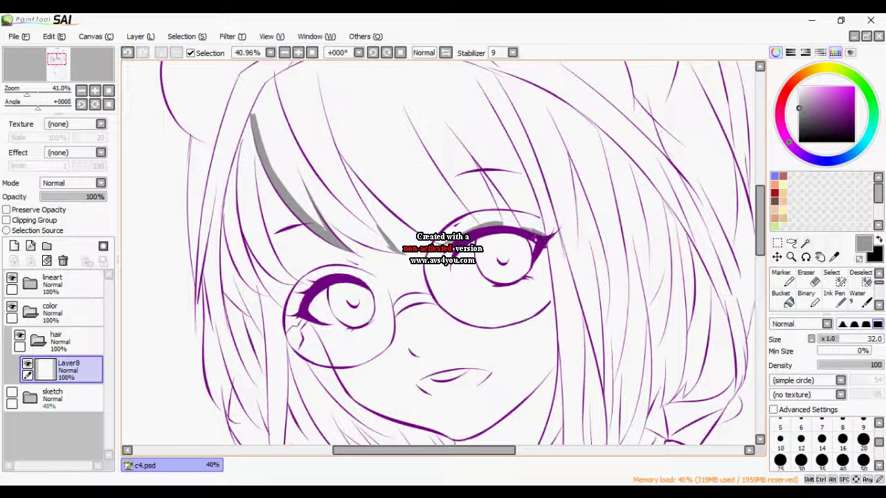
{"action": "scroll", "coordinate": [536, 238], "scroll_direction": "down", "scroll_amount": 1}
{"action": "scroll", "coordinate": [270, 241], "scroll_direction": "up", "scroll_amount": 3}
{"action": "key", "text": "ctrl+z"}
{"action": "scroll", "coordinate": [322, 138], "scroll_direction": "down", "scroll_amount": 1}
{"action": "scroll", "coordinate": [306, 253], "scroll_direction": "up", "scroll_amount": 1}
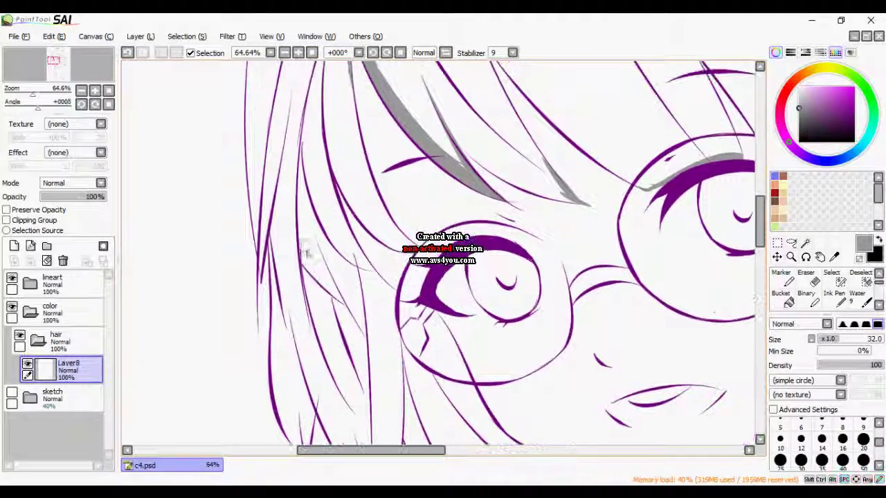
{"action": "left_click_drag", "start_coordinate": [299, 185], "coordinate": [339, 284]}
{"action": "mouse_move", "coordinate": [364, 344]}
{"action": "left_mouse_down"}
{"action": "mouse_move", "coordinate": [336, 97]}
{"action": "mouse_move", "coordinate": [207, 103]}
{"action": "left_mouse_up"}
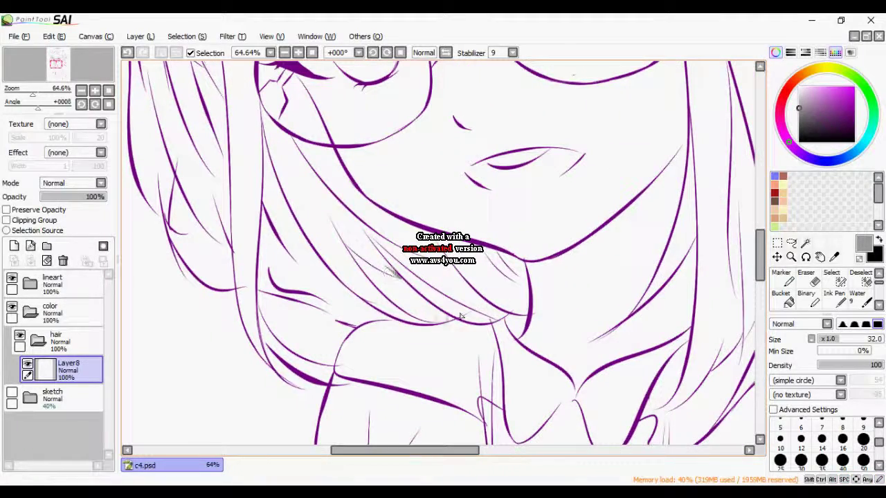
{"action": "left_click", "coordinate": [788, 301]}
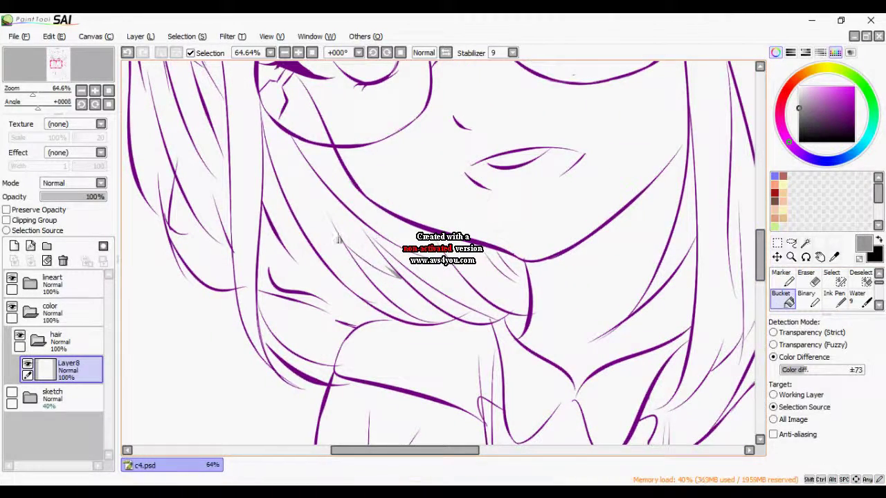
{"action": "left_click", "coordinate": [795, 395]}
{"action": "scroll", "coordinate": [332, 137], "scroll_direction": "up", "scroll_amount": 5}
{"action": "left_click", "coordinate": [773, 407]}
{"action": "left_click", "coordinate": [368, 153]}
{"action": "key", "text": "ctrl+z"}
{"action": "scroll", "coordinate": [428, 288], "scroll_direction": "up", "scroll_amount": 5}
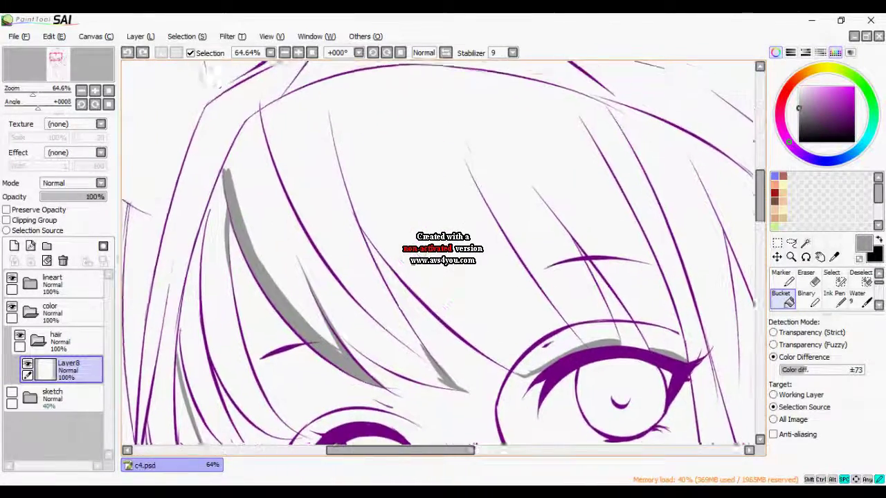
- Outline the upper hairline in grey with the Ink Pen, following the hood's inner edge across the top of the head
{"action": "scroll", "coordinate": [364, 269], "scroll_direction": "right", "scroll_amount": 5}
{"action": "scroll", "coordinate": [363, 269], "scroll_direction": "up", "scroll_amount": 1}
{"action": "left_click", "coordinate": [841, 302]}
{"action": "left_click_drag", "start_coordinate": [474, 134], "coordinate": [510, 224]}
{"action": "scroll", "coordinate": [510, 223], "scroll_direction": "left", "scroll_amount": 5}
{"action": "mouse_move", "coordinate": [308, 176]}
{"action": "left_mouse_down"}
{"action": "mouse_move", "coordinate": [290, 220]}
{"action": "mouse_move", "coordinate": [312, 184]}
{"action": "left_mouse_up"}
{"action": "mouse_move", "coordinate": [415, 154]}
{"action": "left_mouse_down"}
{"action": "mouse_move", "coordinate": [322, 173]}
{"action": "mouse_move", "coordinate": [514, 148]}
{"action": "left_mouse_up"}
{"action": "key", "text": "ctrl+z"}
{"action": "left_click_drag", "start_coordinate": [422, 142], "coordinate": [562, 146]}
{"action": "mouse_move", "coordinate": [609, 177]}
{"action": "left_mouse_down"}
{"action": "mouse_move", "coordinate": [468, 149]}
{"action": "mouse_move", "coordinate": [630, 178]}
{"action": "left_mouse_up"}
{"action": "key", "text": "ctrl+z"}
{"action": "left_click_drag", "start_coordinate": [553, 150], "coordinate": [716, 225]}
{"action": "mouse_move", "coordinate": [465, 147]}
{"action": "left_mouse_down"}
{"action": "mouse_move", "coordinate": [424, 147]}
{"action": "mouse_move", "coordinate": [336, 251]}
{"action": "left_mouse_up"}
- Trace the outer edge of the left-hand hair in grey from the hood down beside the face
{"action": "scroll", "coordinate": [337, 251], "scroll_direction": "down", "scroll_amount": 3}
{"action": "scroll", "coordinate": [337, 251], "scroll_direction": "left", "scroll_amount": 2}
{"action": "left_click_drag", "start_coordinate": [342, 111], "coordinate": [315, 207]}
{"action": "left_click_drag", "start_coordinate": [319, 159], "coordinate": [297, 277]}
{"action": "left_click_drag", "start_coordinate": [315, 194], "coordinate": [299, 381]}
{"action": "scroll", "coordinate": [305, 312], "scroll_direction": "down", "scroll_amount": 3}
{"action": "left_click_drag", "start_coordinate": [308, 139], "coordinate": [304, 325]}
{"action": "key", "text": "ctrl+z"}
{"action": "mouse_move", "coordinate": [313, 146]}
{"action": "left_mouse_down"}
{"action": "mouse_move", "coordinate": [311, 182]}
{"action": "mouse_move", "coordinate": [377, 336]}
{"action": "left_mouse_up"}
- Outline the long left lock down to its curled tip and the lower edge of the bob under the chin
{"action": "scroll", "coordinate": [377, 335], "scroll_direction": "down", "scroll_amount": 5}
{"action": "mouse_move", "coordinate": [359, 143]}
{"action": "left_mouse_down"}
{"action": "mouse_move", "coordinate": [351, 238]}
{"action": "mouse_move", "coordinate": [392, 380]}
{"action": "mouse_move", "coordinate": [413, 402]}
{"action": "mouse_move", "coordinate": [359, 306]}
{"action": "mouse_move", "coordinate": [443, 407]}
{"action": "left_mouse_up"}
{"action": "mouse_move", "coordinate": [362, 300]}
{"action": "left_mouse_down"}
{"action": "mouse_move", "coordinate": [393, 365]}
{"action": "mouse_move", "coordinate": [395, 349]}
{"action": "mouse_move", "coordinate": [426, 383]}
{"action": "mouse_move", "coordinate": [412, 371]}
{"action": "mouse_move", "coordinate": [445, 391]}
{"action": "left_mouse_up"}
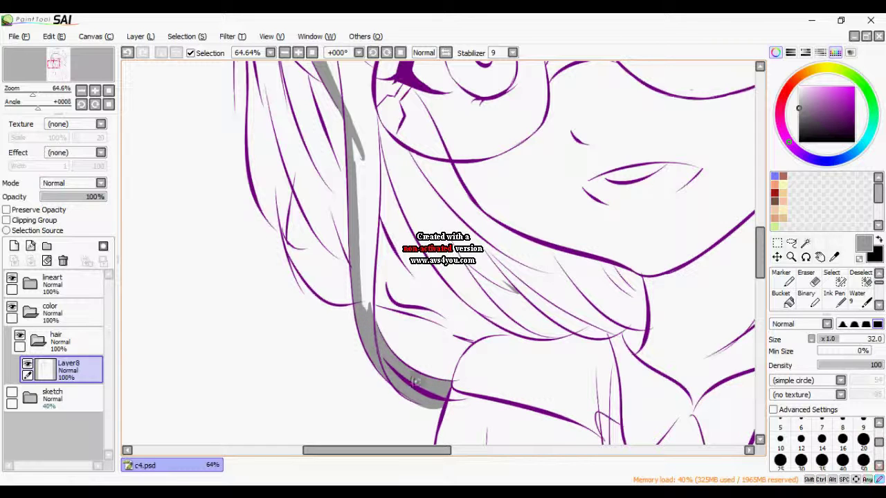
{"action": "left_click_drag", "start_coordinate": [381, 113], "coordinate": [370, 314]}
{"action": "mouse_move", "coordinate": [370, 315]}
{"action": "left_mouse_down"}
{"action": "mouse_move", "coordinate": [303, 349]}
{"action": "mouse_move", "coordinate": [286, 391]}
{"action": "left_mouse_up"}
{"action": "mouse_move", "coordinate": [283, 315]}
{"action": "left_mouse_down"}
{"action": "mouse_move", "coordinate": [325, 373]}
{"action": "mouse_move", "coordinate": [394, 429]}
{"action": "mouse_move", "coordinate": [423, 436]}
{"action": "left_mouse_up"}
{"action": "left_click_drag", "start_coordinate": [377, 385], "coordinate": [315, 268]}
{"action": "mouse_move", "coordinate": [354, 315]}
{"action": "left_mouse_down"}
{"action": "mouse_move", "coordinate": [392, 339]}
{"action": "mouse_move", "coordinate": [464, 320]}
{"action": "mouse_move", "coordinate": [360, 336]}
{"action": "mouse_move", "coordinate": [322, 145]}
{"action": "mouse_move", "coordinate": [349, 304]}
{"action": "mouse_move", "coordinate": [400, 360]}
{"action": "left_mouse_up"}
{"action": "mouse_move", "coordinate": [364, 326]}
{"action": "left_mouse_down"}
{"action": "mouse_move", "coordinate": [304, 258]}
{"action": "mouse_move", "coordinate": [391, 357]}
{"action": "left_mouse_up"}
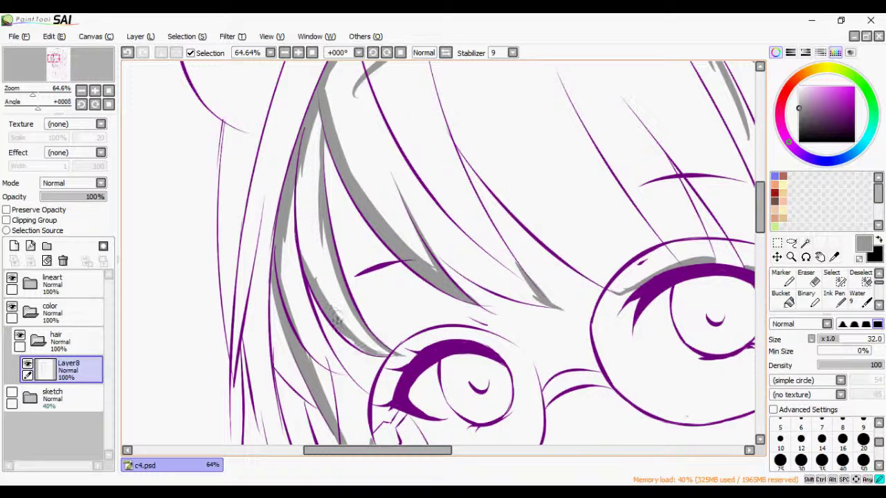
- Close the outline of the left-hand strands beside the eye and along the glasses and jaw with grey strokes
{"action": "mouse_move", "coordinate": [300, 235]}
{"action": "left_mouse_down"}
{"action": "mouse_move", "coordinate": [315, 323]}
{"action": "mouse_move", "coordinate": [294, 229]}
{"action": "left_mouse_up"}
{"action": "mouse_move", "coordinate": [287, 191]}
{"action": "left_mouse_down"}
{"action": "mouse_move", "coordinate": [305, 256]}
{"action": "mouse_move", "coordinate": [346, 286]}
{"action": "mouse_move", "coordinate": [354, 346]}
{"action": "left_mouse_up"}
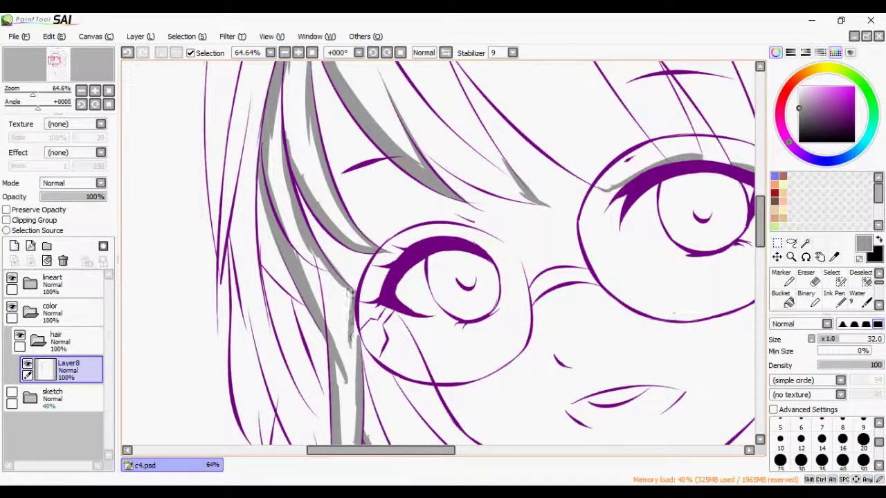
{"action": "left_click_drag", "start_coordinate": [346, 289], "coordinate": [361, 353]}
{"action": "scroll", "coordinate": [352, 296], "scroll_direction": "down", "scroll_amount": 5}
{"action": "scroll", "coordinate": [308, 225], "scroll_direction": "up", "scroll_amount": 2}
{"action": "left_click_drag", "start_coordinate": [282, 204], "coordinate": [309, 238]}
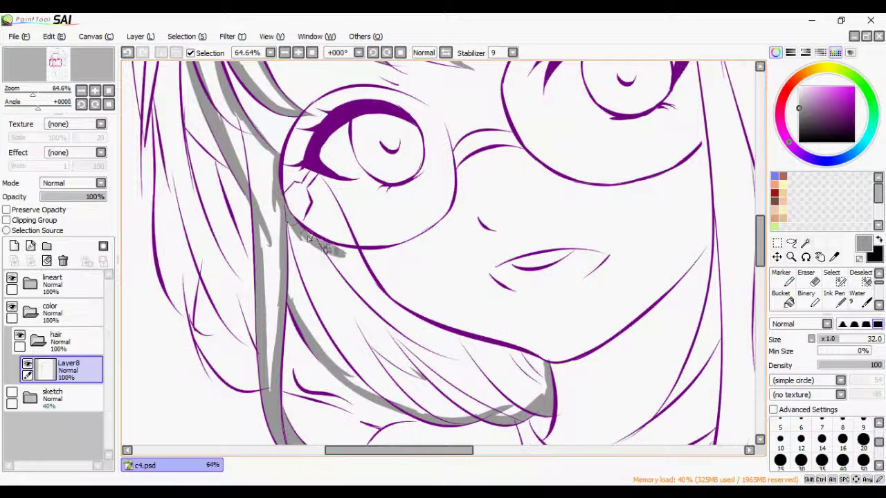
{"action": "key", "text": "ctrl+z"}
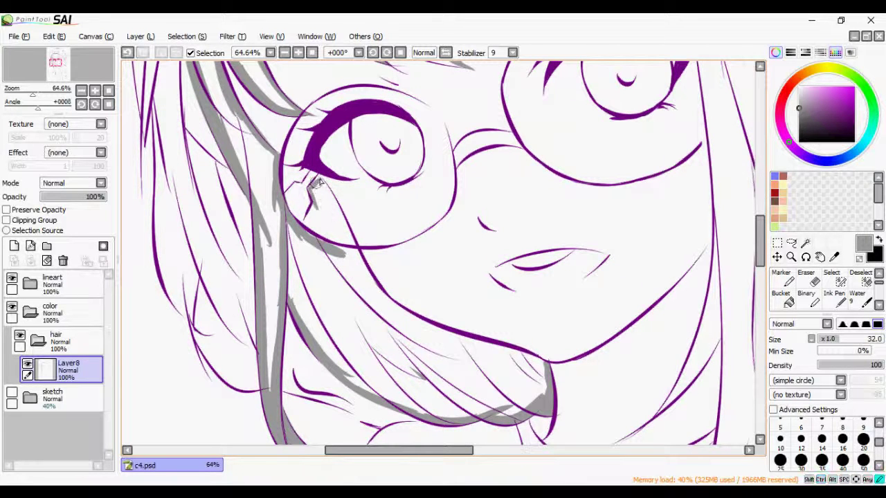
{"action": "mouse_move", "coordinate": [315, 201]}
{"action": "left_mouse_down"}
{"action": "mouse_move", "coordinate": [358, 301]}
{"action": "mouse_move", "coordinate": [364, 270]}
{"action": "mouse_move", "coordinate": [393, 313]}
{"action": "mouse_move", "coordinate": [440, 339]}
{"action": "left_mouse_up"}
{"action": "mouse_move", "coordinate": [484, 360]}
{"action": "left_mouse_down"}
{"action": "mouse_move", "coordinate": [413, 295]}
{"action": "mouse_move", "coordinate": [374, 290]}
{"action": "mouse_move", "coordinate": [426, 294]}
{"action": "left_mouse_up"}
- Bucket-fill the outlined left-hand hair area with grey
{"action": "left_click_drag", "start_coordinate": [54, 95], "coordinate": [49, 95]}
{"action": "left_click", "coordinate": [781, 298]}
{"action": "left_click", "coordinate": [298, 263]}
- Outline the pointed fringe strands on the left and centre of the forehead with grey Ink Pen strokes
{"action": "scroll", "coordinate": [303, 138], "scroll_direction": "up", "scroll_amount": 3}
{"action": "scroll", "coordinate": [303, 139], "scroll_direction": "up", "scroll_amount": 2}
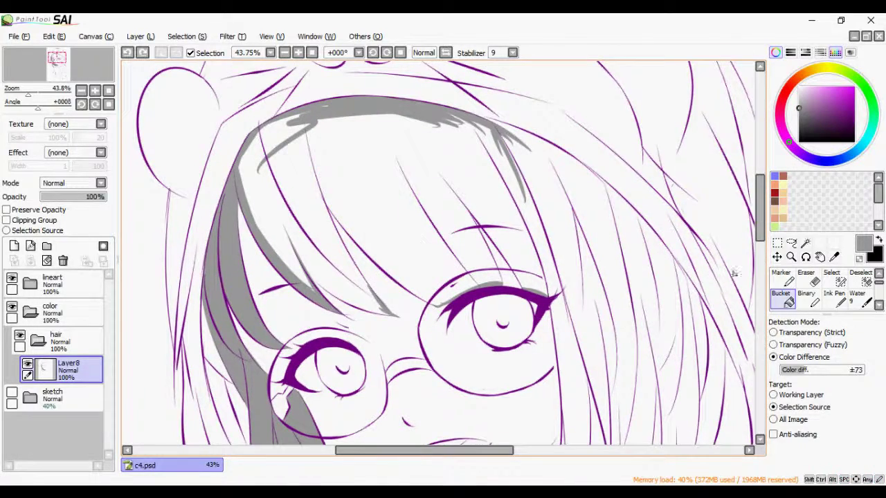
{"action": "key", "text": "b"}
{"action": "left_click_drag", "start_coordinate": [29, 94], "coordinate": [30, 93]}
{"action": "mouse_move", "coordinate": [311, 319]}
{"action": "left_mouse_down"}
{"action": "mouse_move", "coordinate": [250, 272]}
{"action": "mouse_move", "coordinate": [279, 304]}
{"action": "left_mouse_up"}
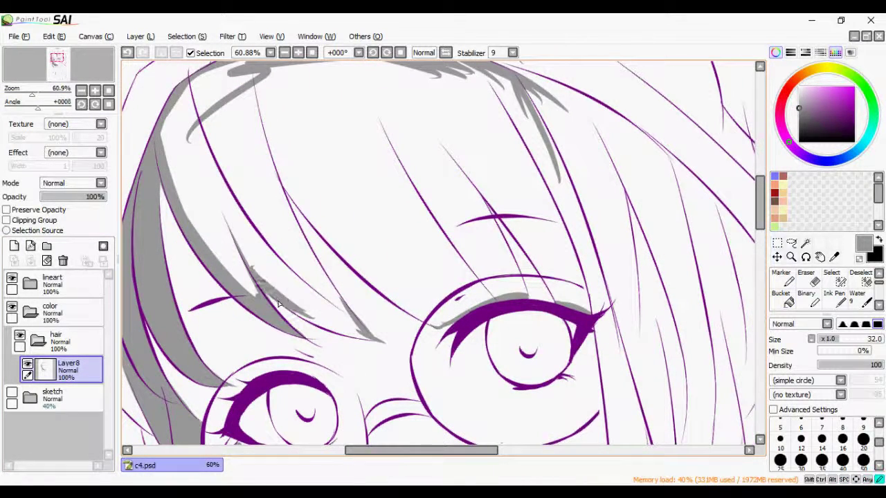
{"action": "left_click_drag", "start_coordinate": [270, 147], "coordinate": [305, 259]}
{"action": "left_click_drag", "start_coordinate": [287, 197], "coordinate": [353, 318]}
{"action": "left_click_drag", "start_coordinate": [267, 155], "coordinate": [360, 266]}
{"action": "mouse_move", "coordinate": [315, 211]}
{"action": "left_mouse_down"}
{"action": "mouse_move", "coordinate": [398, 299]}
{"action": "mouse_move", "coordinate": [435, 322]}
{"action": "left_mouse_up"}
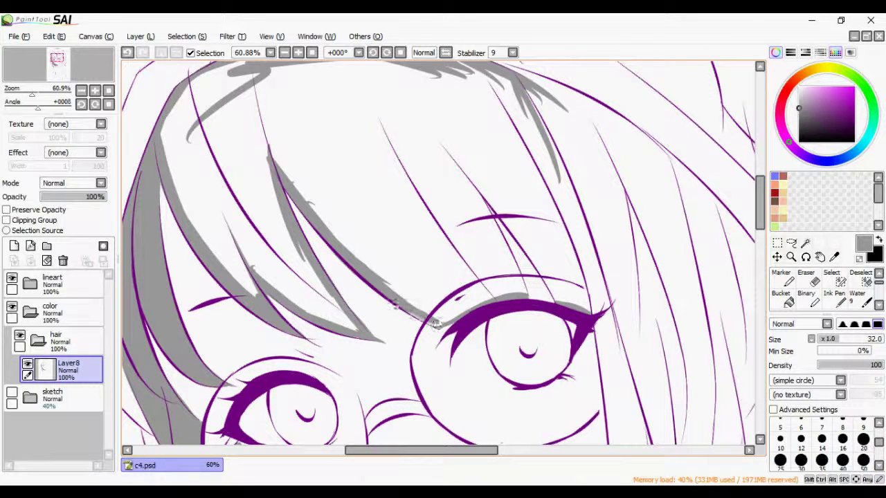
- Outline the pointed fringe strands above the right-hand eye in grey
{"action": "left_click_drag", "start_coordinate": [453, 147], "coordinate": [495, 242]}
{"action": "mouse_move", "coordinate": [464, 179]}
{"action": "left_mouse_down"}
{"action": "mouse_move", "coordinate": [526, 294]}
{"action": "mouse_move", "coordinate": [533, 256]}
{"action": "left_mouse_up"}
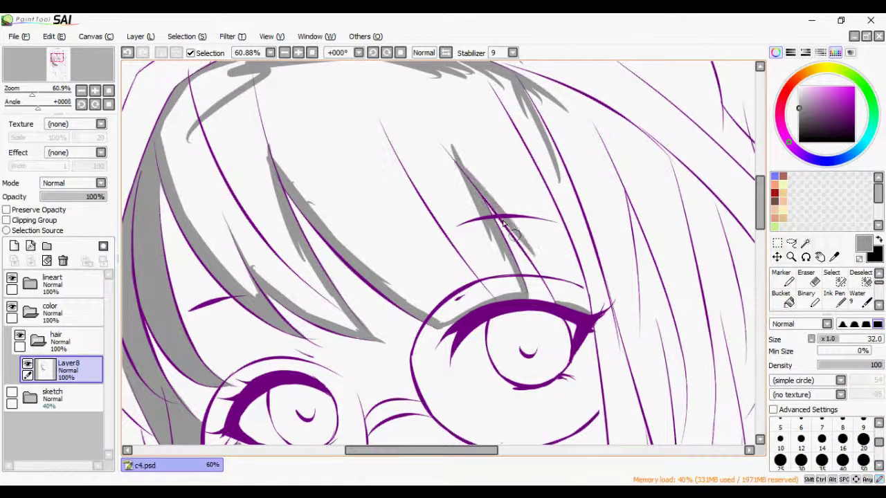
{"action": "left_click_drag", "start_coordinate": [484, 190], "coordinate": [559, 301]}
{"action": "key", "text": "ctrl+z"}
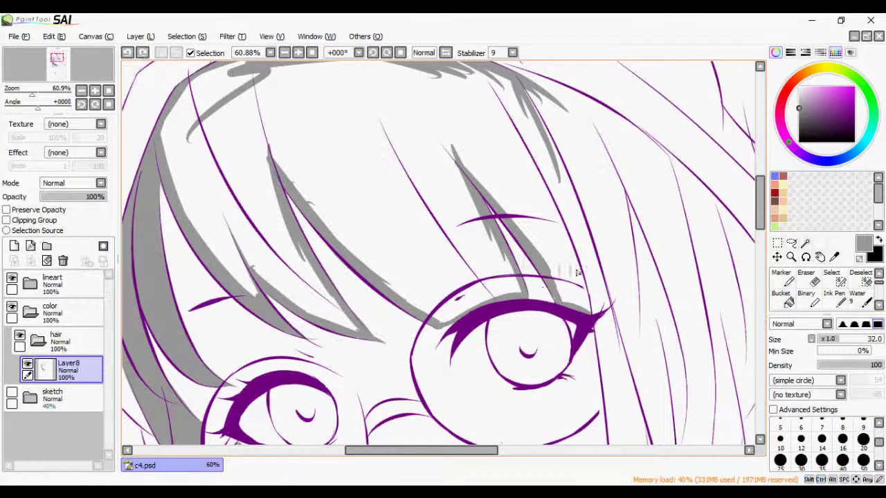
- Trace the face-side edge of the right-hand hair in grey from the eye corner down to the lock's tip
{"action": "left_click_drag", "start_coordinate": [567, 261], "coordinate": [426, 49]}
{"action": "mouse_move", "coordinate": [436, 80]}
{"action": "left_mouse_down"}
{"action": "mouse_move", "coordinate": [462, 190]}
{"action": "mouse_move", "coordinate": [469, 290]}
{"action": "left_mouse_up"}
{"action": "left_click_drag", "start_coordinate": [469, 256], "coordinate": [460, 204]}
{"action": "mouse_move", "coordinate": [454, 166]}
{"action": "left_mouse_down"}
{"action": "mouse_move", "coordinate": [469, 205]}
{"action": "mouse_move", "coordinate": [463, 305]}
{"action": "left_mouse_up"}
{"action": "left_click_drag", "start_coordinate": [458, 141], "coordinate": [462, 201]}
{"action": "mouse_move", "coordinate": [460, 259]}
{"action": "left_mouse_down"}
{"action": "mouse_move", "coordinate": [436, 353]}
{"action": "mouse_move", "coordinate": [411, 392]}
{"action": "left_mouse_up"}
{"action": "left_click_drag", "start_coordinate": [462, 290], "coordinate": [423, 384]}
{"action": "left_click_drag", "start_coordinate": [477, 253], "coordinate": [423, 385]}
{"action": "mouse_move", "coordinate": [484, 190]}
{"action": "left_mouse_down"}
{"action": "mouse_move", "coordinate": [450, 318]}
{"action": "mouse_move", "coordinate": [446, 184]}
{"action": "left_mouse_up"}
- Outline the pointed ends of the right-hand hair strands above the shoulder in grey
{"action": "left_click_drag", "start_coordinate": [464, 170], "coordinate": [461, 282]}
{"action": "left_click_drag", "start_coordinate": [462, 194], "coordinate": [446, 349]}
{"action": "mouse_move", "coordinate": [460, 263]}
{"action": "left_mouse_down"}
{"action": "mouse_move", "coordinate": [443, 343]}
{"action": "mouse_move", "coordinate": [415, 361]}
{"action": "left_mouse_up"}
{"action": "left_click_drag", "start_coordinate": [487, 267], "coordinate": [425, 359]}
{"action": "mouse_move", "coordinate": [497, 228]}
{"action": "left_mouse_down"}
{"action": "mouse_move", "coordinate": [453, 332]}
{"action": "mouse_move", "coordinate": [477, 310]}
{"action": "mouse_move", "coordinate": [450, 306]}
{"action": "mouse_move", "coordinate": [510, 228]}
{"action": "mouse_move", "coordinate": [491, 234]}
{"action": "mouse_move", "coordinate": [502, 216]}
{"action": "mouse_move", "coordinate": [469, 344]}
{"action": "left_mouse_up"}
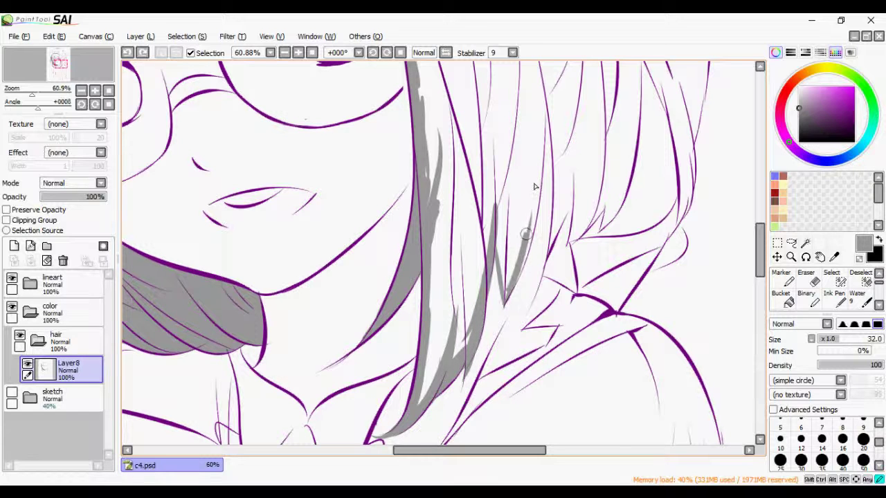
{"action": "left_click_drag", "start_coordinate": [558, 144], "coordinate": [489, 308]}
{"action": "mouse_move", "coordinate": [498, 141]}
{"action": "left_mouse_down"}
{"action": "mouse_move", "coordinate": [491, 325]}
{"action": "mouse_move", "coordinate": [525, 269]}
{"action": "left_mouse_up"}
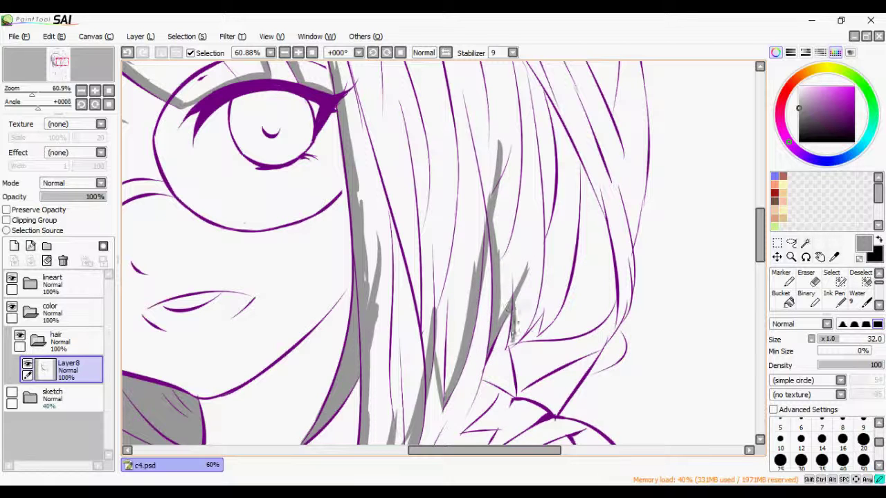
{"action": "left_click_drag", "start_coordinate": [523, 327], "coordinate": [553, 284]}
{"action": "left_click_drag", "start_coordinate": [512, 342], "coordinate": [545, 312]}
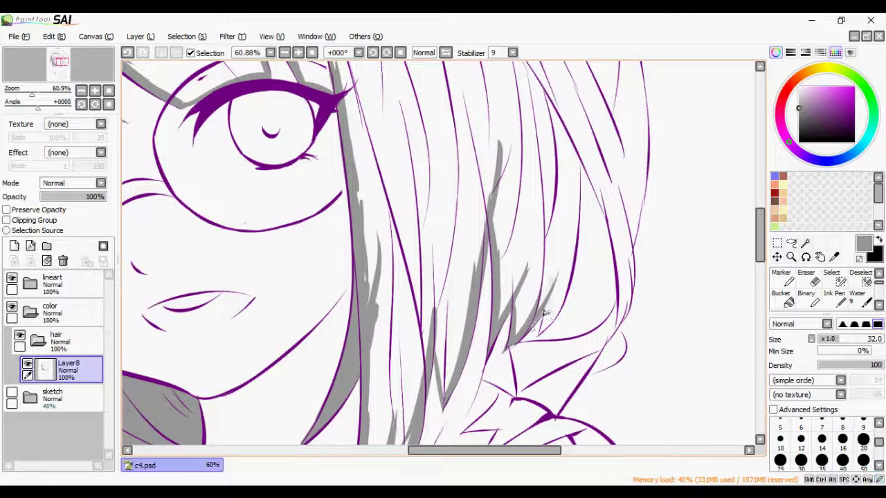
{"action": "key", "text": "ctrl+z"}
{"action": "left_click_drag", "start_coordinate": [567, 280], "coordinate": [551, 314]}
- Trace the outer edge of the right-hand hair in grey along the hood's inner edge up to the hairline
{"action": "mouse_move", "coordinate": [577, 163]}
{"action": "left_mouse_down"}
{"action": "mouse_move", "coordinate": [566, 267]}
{"action": "mouse_move", "coordinate": [500, 458]}
{"action": "left_mouse_up"}
{"action": "left_click_drag", "start_coordinate": [530, 385], "coordinate": [479, 288]}
{"action": "left_click_drag", "start_coordinate": [509, 352], "coordinate": [464, 307]}
{"action": "left_click_drag", "start_coordinate": [498, 338], "coordinate": [423, 250]}
{"action": "mouse_move", "coordinate": [526, 386]}
{"action": "left_mouse_down"}
{"action": "mouse_move", "coordinate": [462, 288]}
{"action": "mouse_move", "coordinate": [371, 238]}
{"action": "left_mouse_up"}
{"action": "mouse_move", "coordinate": [404, 301]}
{"action": "left_mouse_down"}
{"action": "mouse_move", "coordinate": [306, 251]}
{"action": "mouse_move", "coordinate": [443, 319]}
{"action": "mouse_move", "coordinate": [505, 374]}
{"action": "mouse_move", "coordinate": [526, 408]}
{"action": "mouse_move", "coordinate": [475, 272]}
{"action": "left_mouse_up"}
{"action": "key", "text": "e"}
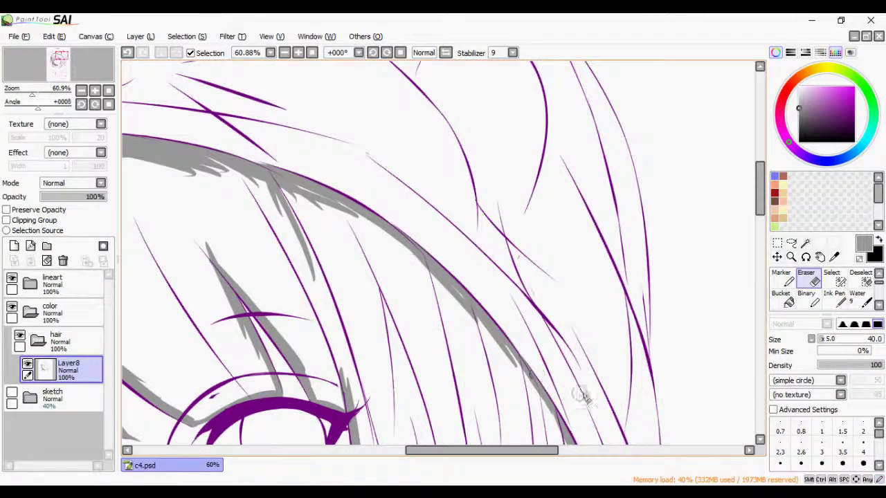
{"action": "key", "text": "b"}
- Bucket-fill the outlined fringe and right-hand hair with grey
{"action": "mouse_move", "coordinate": [32, 95]}
{"action": "left_mouse_down"}
{"action": "mouse_move", "coordinate": [19, 94]}
{"action": "mouse_move", "coordinate": [29, 94]}
{"action": "left_mouse_up"}
{"action": "key", "text": "g"}
{"action": "left_click", "coordinate": [443, 311]}
- Paint over the leftover gaps in the left-hand hair beside the hood with the grey Ink Pen
{"action": "key", "text": "b"}
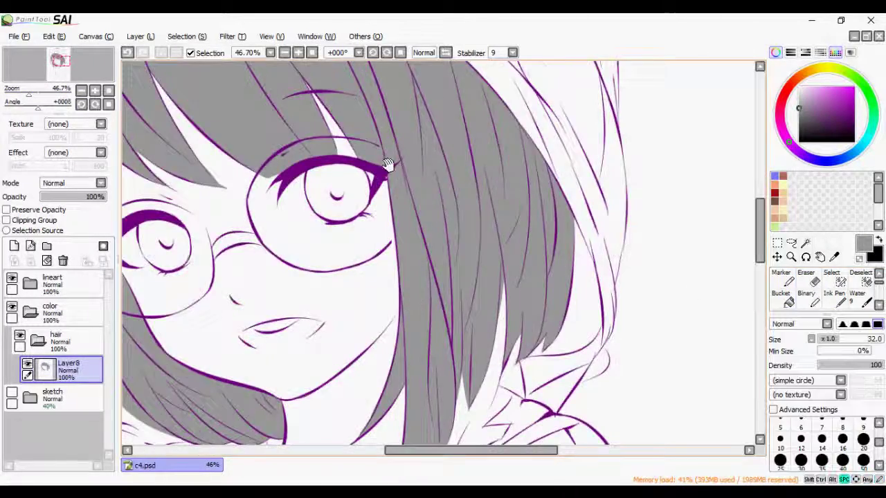
{"action": "scroll", "coordinate": [415, 208], "scroll_direction": "up", "scroll_amount": 3}
{"action": "scroll", "coordinate": [470, 221], "scroll_direction": "down", "scroll_amount": 3}
{"action": "left_click_drag", "start_coordinate": [494, 201], "coordinate": [757, 314]}
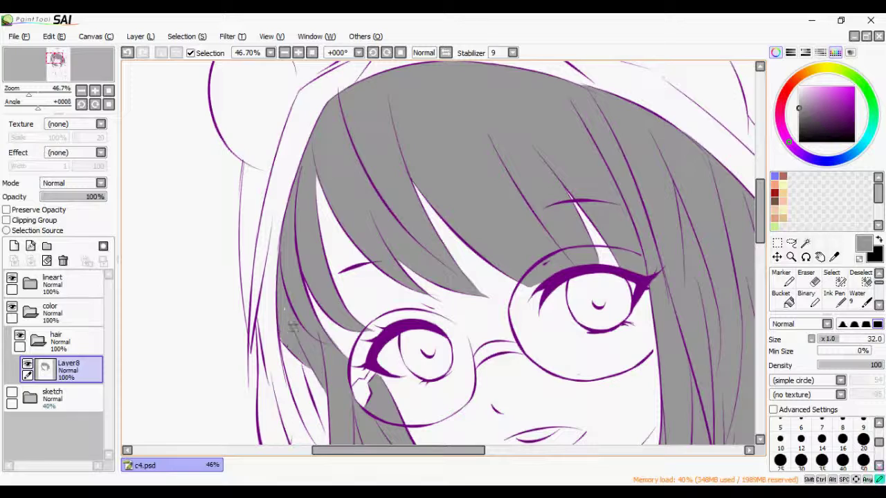
{"action": "mouse_move", "coordinate": [29, 95]}
{"action": "left_mouse_down"}
{"action": "mouse_move", "coordinate": [14, 94]}
{"action": "mouse_move", "coordinate": [25, 94]}
{"action": "left_mouse_up"}
{"action": "scroll", "coordinate": [360, 218], "scroll_direction": "down", "scroll_amount": 2}
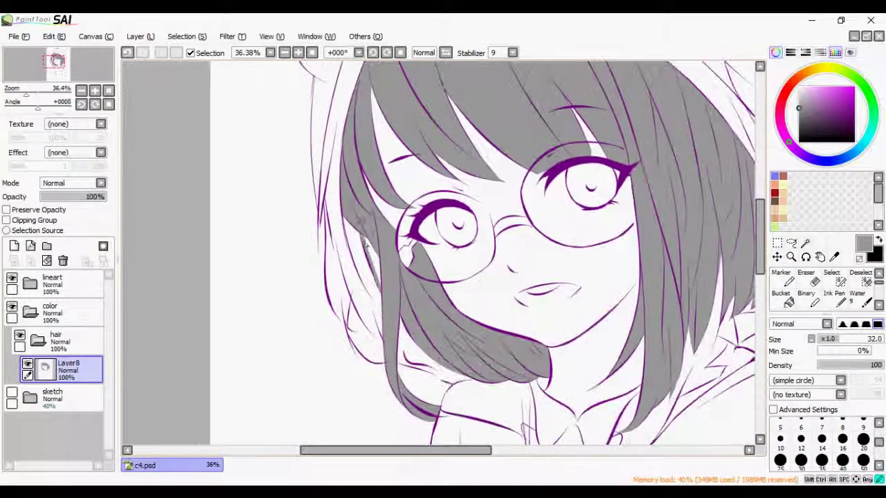
- Darken the hair base layer with Hue and Saturation by setting Luminescence to -1
{"action": "left_click_drag", "start_coordinate": [25, 90], "coordinate": [20, 89]}
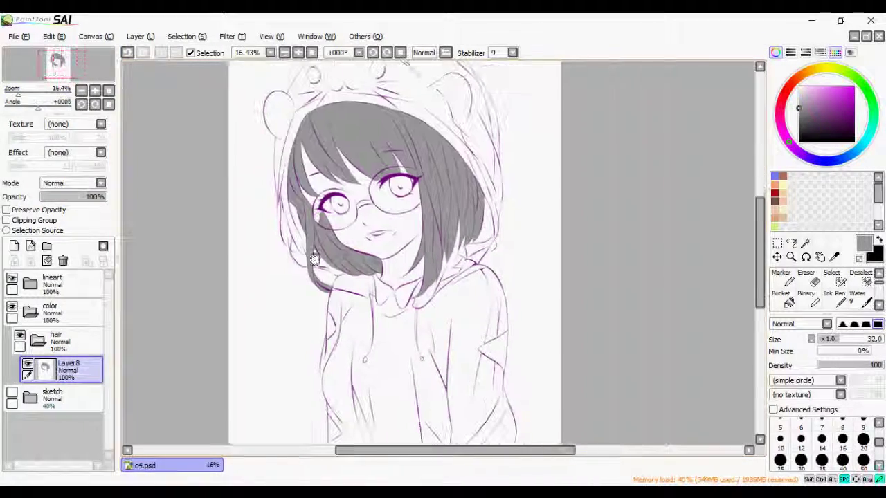
{"action": "left_click", "coordinate": [232, 36]}
{"action": "left_click", "coordinate": [251, 52]}
{"action": "left_click_drag", "start_coordinate": [768, 89], "coordinate": [780, 95]}
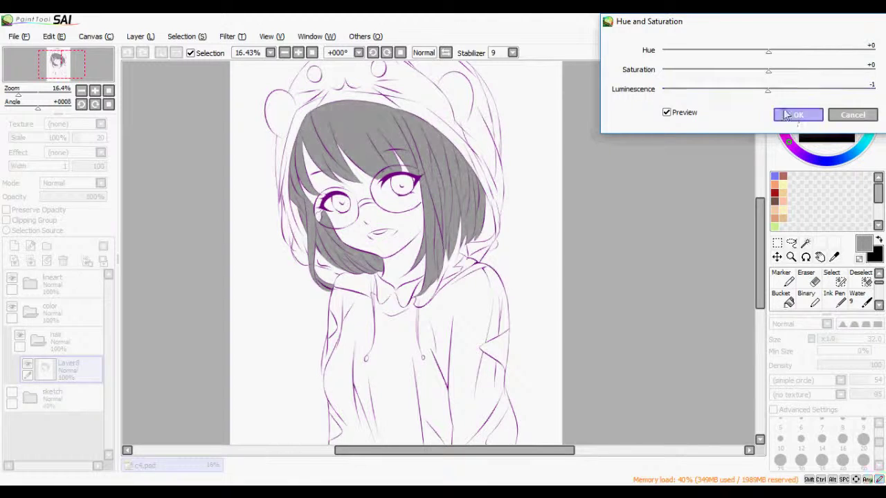
{"action": "left_click", "coordinate": [797, 115]}
- Add a new layer clipped to the hair base and set up the Marker with a darker grey
{"action": "left_click", "coordinate": [14, 246]}
{"action": "left_click", "coordinate": [782, 279]}
{"action": "left_click_drag", "start_coordinate": [438, 255], "coordinate": [407, 150]}
{"action": "left_click", "coordinate": [805, 123]}
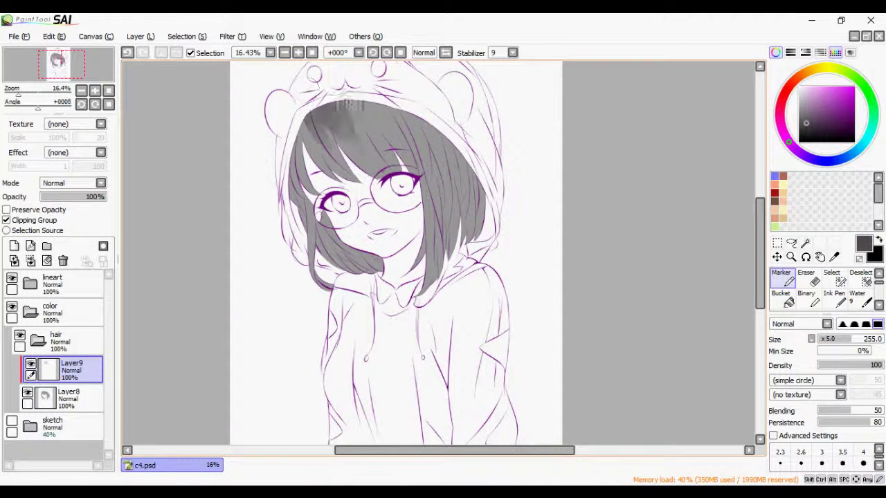
- Shade the left fringe strands and the lower-left part of the bob with dark grey Marker strokes
{"action": "mouse_move", "coordinate": [376, 113]}
{"action": "left_mouse_down"}
{"action": "mouse_move", "coordinate": [393, 158]}
{"action": "mouse_move", "coordinate": [315, 166]}
{"action": "left_mouse_up"}
{"action": "left_click_drag", "start_coordinate": [335, 124], "coordinate": [345, 163]}
{"action": "mouse_move", "coordinate": [366, 125]}
{"action": "left_mouse_down"}
{"action": "mouse_move", "coordinate": [360, 163]}
{"action": "mouse_move", "coordinate": [301, 153]}
{"action": "mouse_move", "coordinate": [305, 197]}
{"action": "left_mouse_up"}
{"action": "mouse_move", "coordinate": [312, 229]}
{"action": "left_mouse_down"}
{"action": "mouse_move", "coordinate": [353, 273]}
{"action": "mouse_move", "coordinate": [380, 274]}
{"action": "left_mouse_up"}
{"action": "key", "text": "ctrl+z"}
{"action": "left_click_drag", "start_coordinate": [331, 231], "coordinate": [367, 280]}
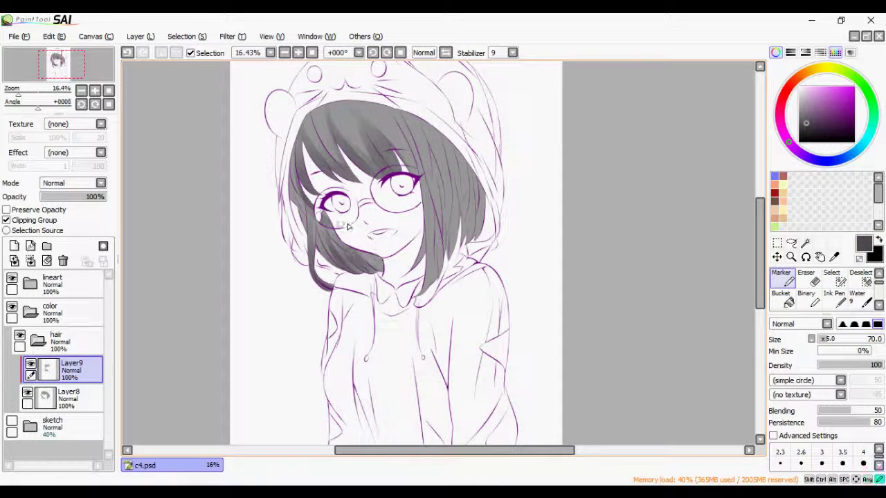
- Shade the strands of the right-hand hair with dark grey Marker strokes at size 70
{"action": "left_click_drag", "start_coordinate": [423, 197], "coordinate": [429, 294]}
{"action": "key", "text": "ctrl+z"}
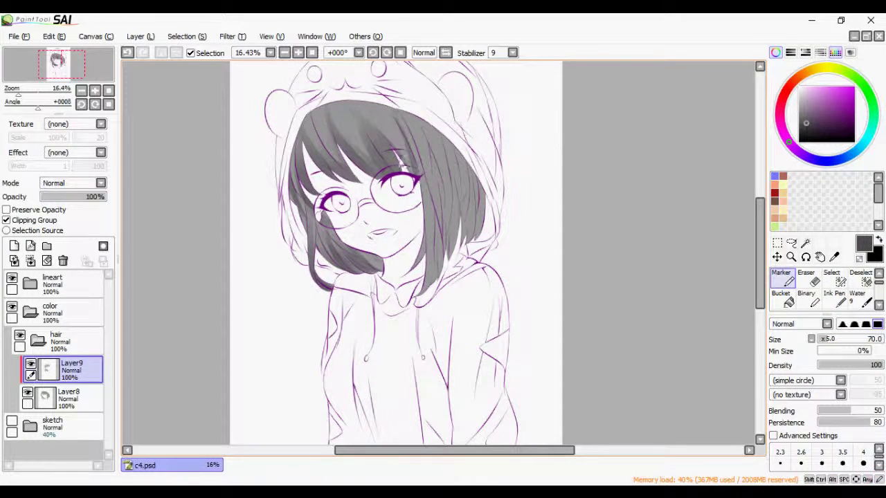
{"action": "key", "text": "ctrl+z"}
{"action": "mouse_move", "coordinate": [424, 201]}
{"action": "left_mouse_down"}
{"action": "mouse_move", "coordinate": [429, 294]}
{"action": "mouse_move", "coordinate": [411, 270]}
{"action": "left_mouse_up"}
{"action": "key", "text": "ctrl+z"}
{"action": "mouse_move", "coordinate": [424, 132]}
{"action": "left_mouse_down"}
{"action": "mouse_move", "coordinate": [434, 261]}
{"action": "mouse_move", "coordinate": [438, 221]}
{"action": "left_mouse_up"}
{"action": "key", "text": "ctrl+z"}
{"action": "left_click_drag", "start_coordinate": [427, 165], "coordinate": [442, 257]}
{"action": "left_click_drag", "start_coordinate": [427, 201], "coordinate": [432, 277]}
{"action": "key", "text": "ctrl+z"}
{"action": "left_click_drag", "start_coordinate": [462, 141], "coordinate": [458, 260]}
{"action": "key", "text": "ctrl+z"}
{"action": "left_click_drag", "start_coordinate": [443, 129], "coordinate": [436, 221]}
{"action": "left_click_drag", "start_coordinate": [424, 123], "coordinate": [443, 191]}
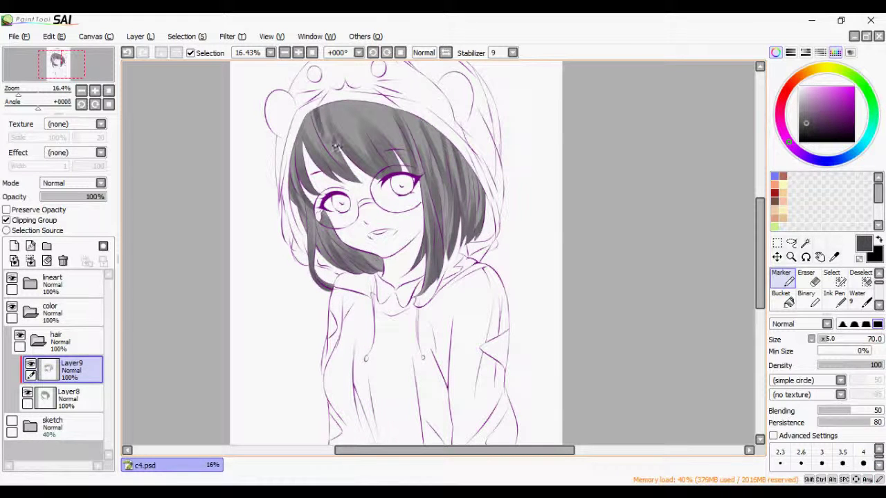
- Shade the hair roots along the hood's inner edge above the fringe and the right-hand hair
{"action": "left_click_drag", "start_coordinate": [368, 101], "coordinate": [391, 126]}
{"action": "key", "text": "ctrl+z"}
{"action": "left_click_drag", "start_coordinate": [302, 125], "coordinate": [303, 167]}
{"action": "mouse_move", "coordinate": [345, 99]}
{"action": "left_mouse_down"}
{"action": "mouse_move", "coordinate": [366, 159]}
{"action": "mouse_move", "coordinate": [362, 121]}
{"action": "left_mouse_up"}
{"action": "key", "text": "ctrl+z"}
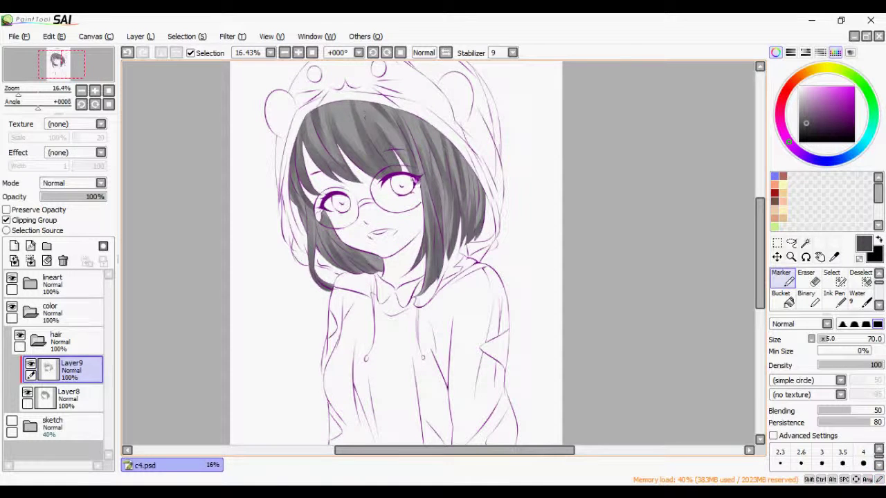
{"action": "scroll", "coordinate": [215, 160], "scroll_direction": "down", "scroll_amount": 5}
{"action": "scroll", "coordinate": [451, 159], "scroll_direction": "up", "scroll_amount": 6}
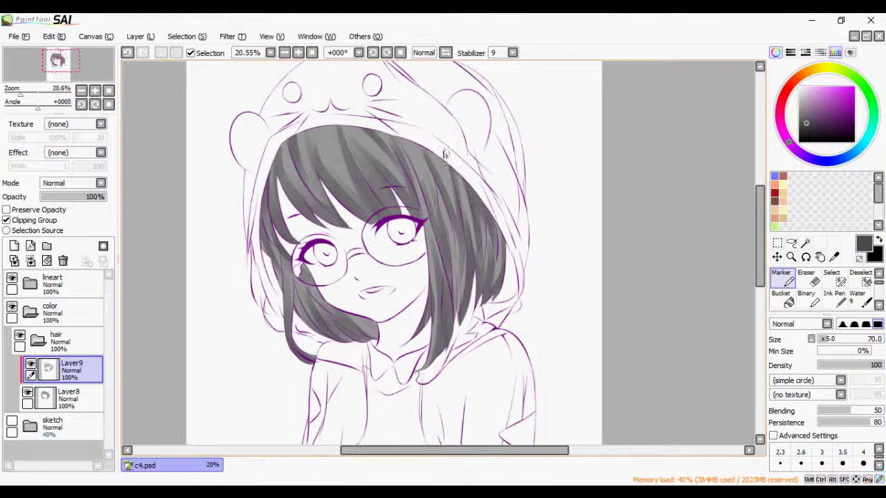
{"action": "left_click_drag", "start_coordinate": [394, 121], "coordinate": [472, 171]}
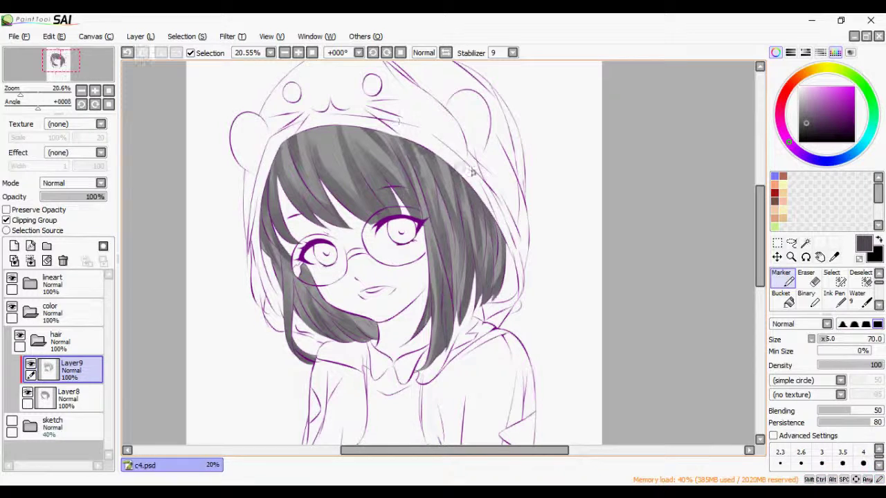
- Add another layer clipped to the hair and set its blending mode to Multiply
{"action": "left_click", "coordinate": [15, 245]}
{"action": "left_click", "coordinate": [72, 183]}
{"action": "left_click", "coordinate": [55, 201]}
- Paint deeper shadows on the Multiply layer over the left fringe strands and the lower-left bob
{"action": "mouse_move", "coordinate": [327, 228]}
{"action": "left_mouse_down"}
{"action": "mouse_move", "coordinate": [311, 188]}
{"action": "mouse_move", "coordinate": [316, 223]}
{"action": "left_mouse_up"}
{"action": "mouse_move", "coordinate": [284, 142]}
{"action": "left_mouse_down"}
{"action": "mouse_move", "coordinate": [317, 207]}
{"action": "mouse_move", "coordinate": [292, 177]}
{"action": "left_mouse_up"}
{"action": "left_click_drag", "start_coordinate": [303, 115], "coordinate": [346, 208]}
{"action": "mouse_move", "coordinate": [287, 114]}
{"action": "left_mouse_down"}
{"action": "mouse_move", "coordinate": [278, 221]}
{"action": "mouse_move", "coordinate": [273, 157]}
{"action": "mouse_move", "coordinate": [274, 195]}
{"action": "left_mouse_up"}
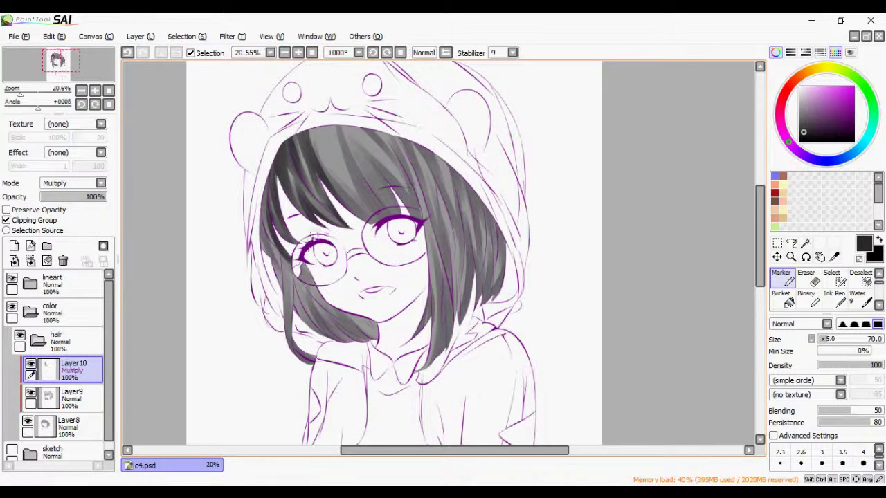
{"action": "mouse_move", "coordinate": [286, 263]}
{"action": "left_mouse_down"}
{"action": "mouse_move", "coordinate": [279, 292]}
{"action": "mouse_move", "coordinate": [311, 325]}
{"action": "left_mouse_up"}
{"action": "left_click_drag", "start_coordinate": [304, 266], "coordinate": [327, 332]}
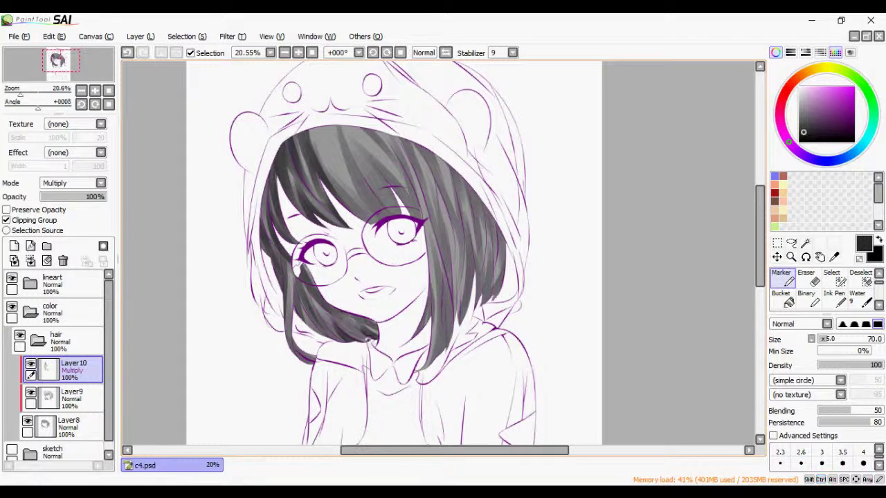
- Paint deeper shadow strokes over the central fringe strands, from the tips above the glasses up towards the roots
{"action": "mouse_move", "coordinate": [398, 227]}
{"action": "left_mouse_down"}
{"action": "mouse_move", "coordinate": [349, 138]}
{"action": "mouse_move", "coordinate": [343, 200]}
{"action": "mouse_move", "coordinate": [325, 128]}
{"action": "left_mouse_up"}
{"action": "key", "text": "ctrl+z"}
{"action": "left_click_drag", "start_coordinate": [348, 191], "coordinate": [312, 114]}
{"action": "left_click_drag", "start_coordinate": [405, 224], "coordinate": [372, 157]}
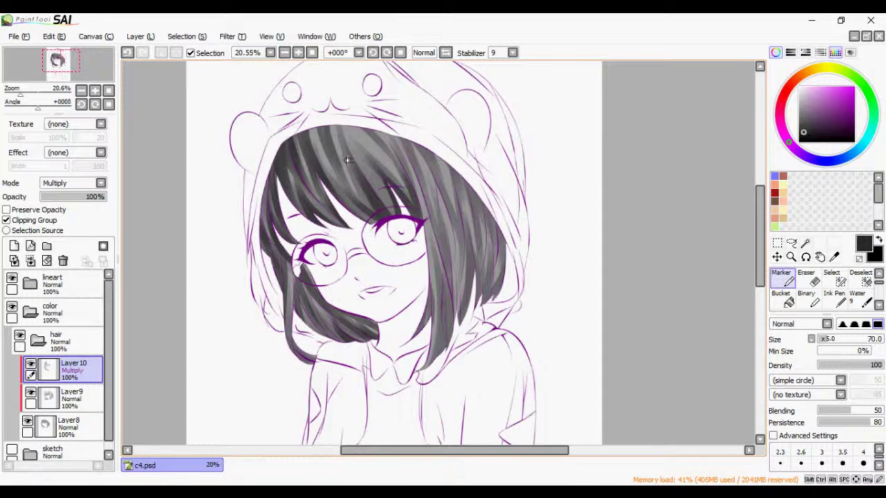
{"action": "left_click_drag", "start_coordinate": [21, 95], "coordinate": [17, 94]}
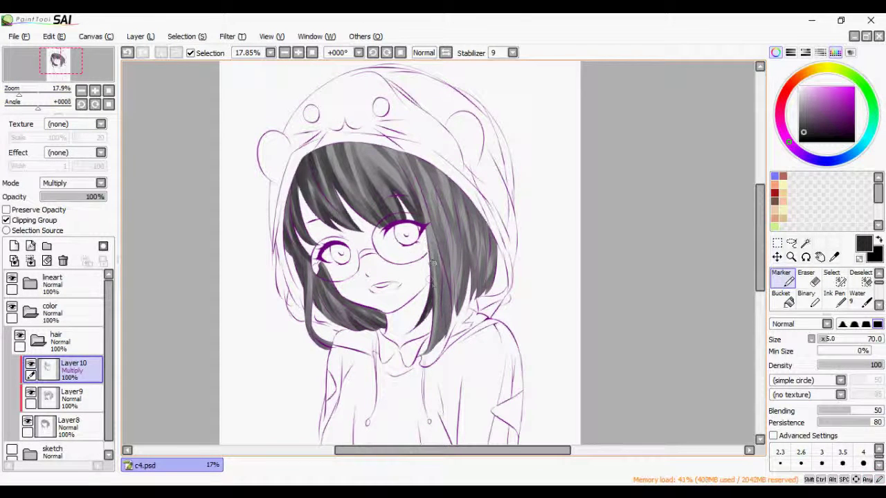
- Paint deeper shadow strands on the Multiply layer down the right-hand hair, from the hood edge to the tips
{"action": "left_click_drag", "start_coordinate": [423, 355], "coordinate": [424, 222]}
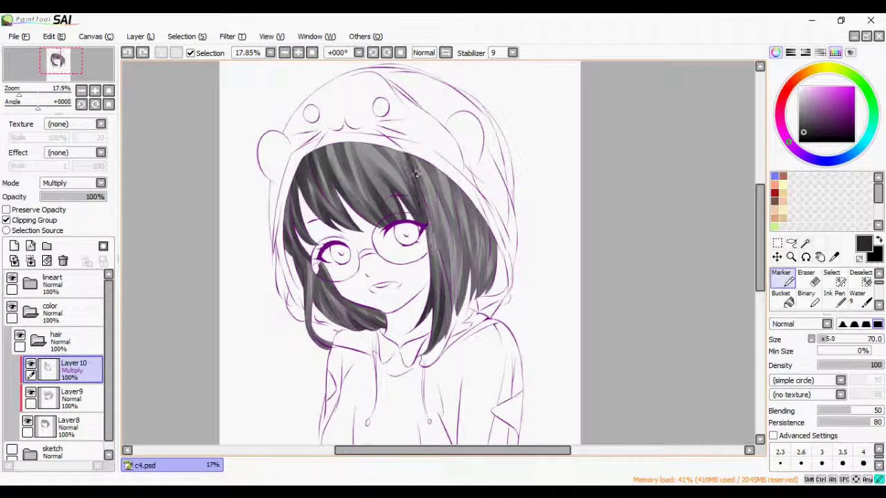
{"action": "left_click_drag", "start_coordinate": [450, 256], "coordinate": [442, 203]}
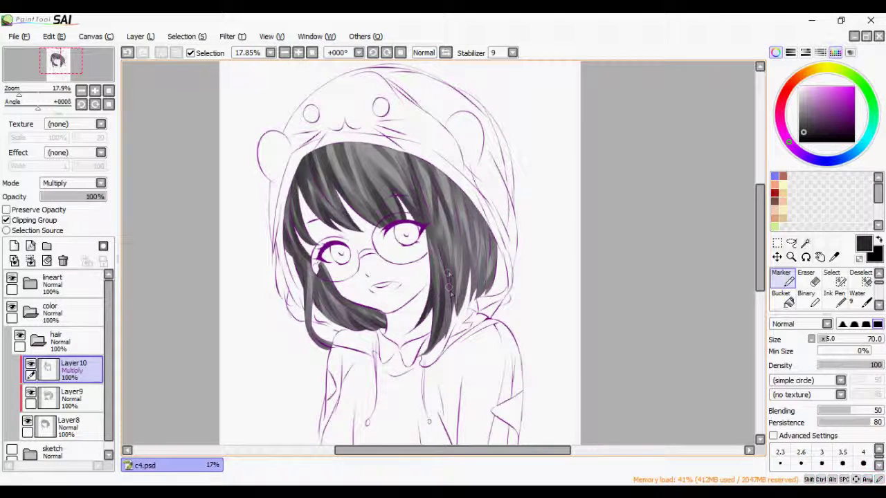
{"action": "key", "text": "ctrl+z"}
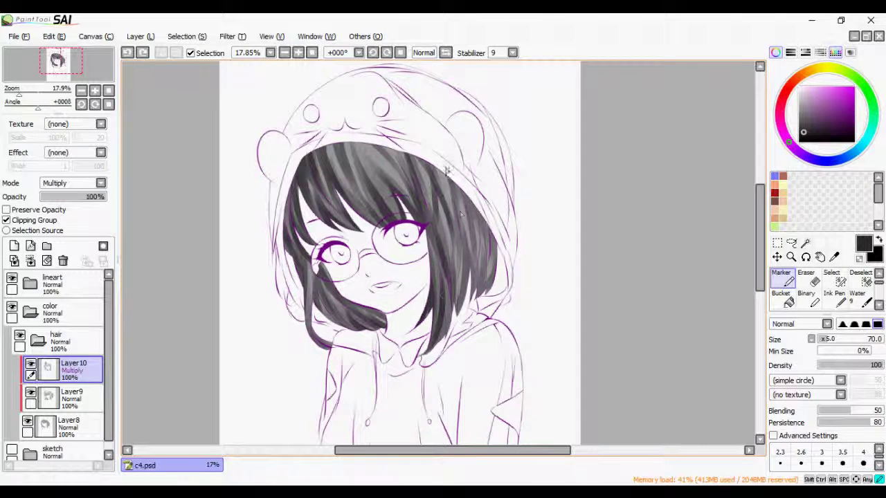
{"action": "left_click_drag", "start_coordinate": [483, 302], "coordinate": [473, 239]}
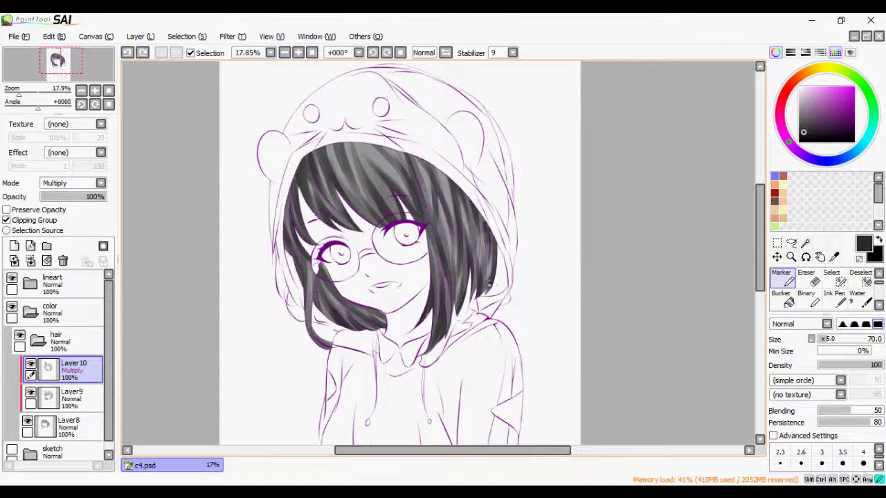
{"action": "left_click_drag", "start_coordinate": [477, 240], "coordinate": [481, 280]}
{"action": "left_click_drag", "start_coordinate": [489, 204], "coordinate": [483, 246]}
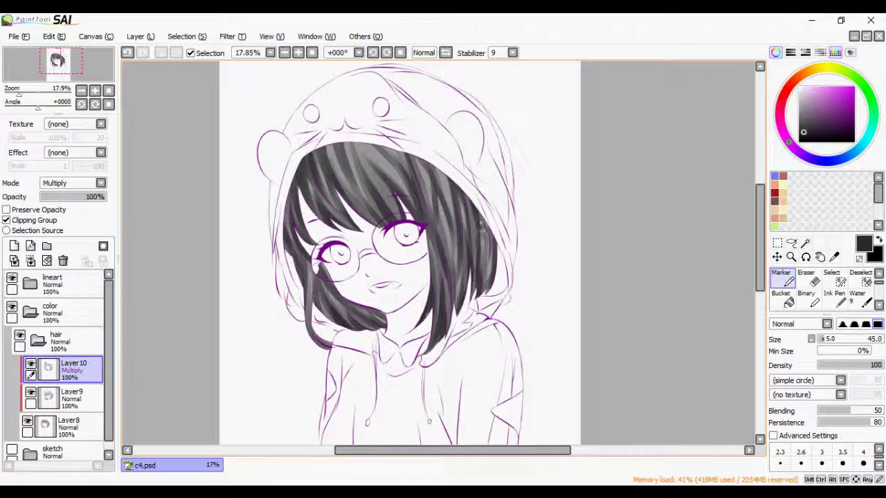
- Add thinner shadow strokes with the Marker at size 45 to the fringe roots and the lower-left lock
{"action": "left_click_drag", "start_coordinate": [418, 147], "coordinate": [429, 211]}
{"action": "key", "text": "ctrl+z"}
{"action": "left_click_drag", "start_coordinate": [394, 179], "coordinate": [370, 161]}
{"action": "left_click_drag", "start_coordinate": [331, 135], "coordinate": [324, 184]}
{"action": "left_click_drag", "start_coordinate": [309, 325], "coordinate": [332, 350]}
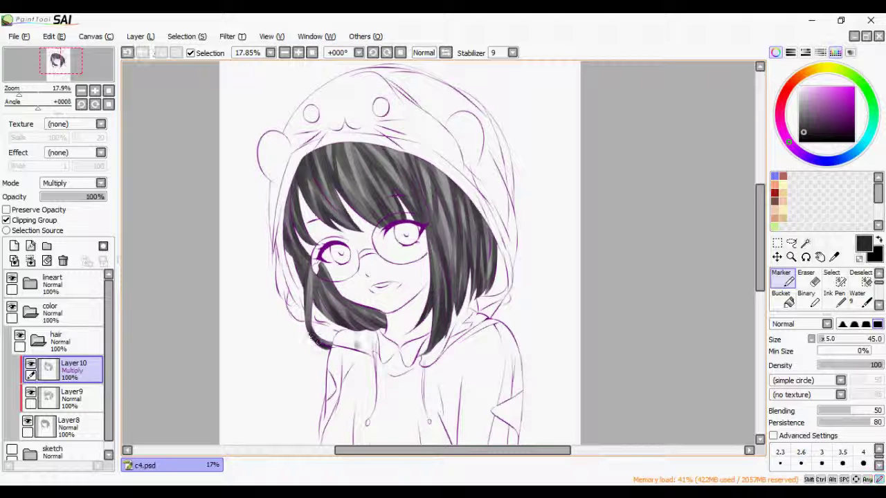
- Add a new layer between the two hair shading layers and clip it to the hair
{"action": "scroll", "coordinate": [193, 260], "scroll_direction": "down", "scroll_amount": 2}
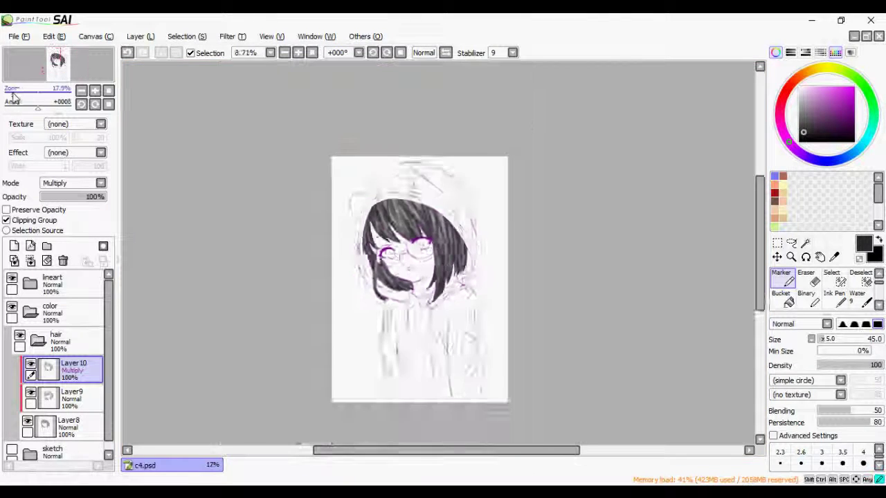
{"action": "scroll", "coordinate": [193, 260], "scroll_direction": "up", "scroll_amount": 1}
{"action": "left_click", "coordinate": [14, 246]}
{"action": "double_click", "coordinate": [69, 395]}
{"action": "key", "text": "Return"}
{"action": "left_click", "coordinate": [39, 221]}
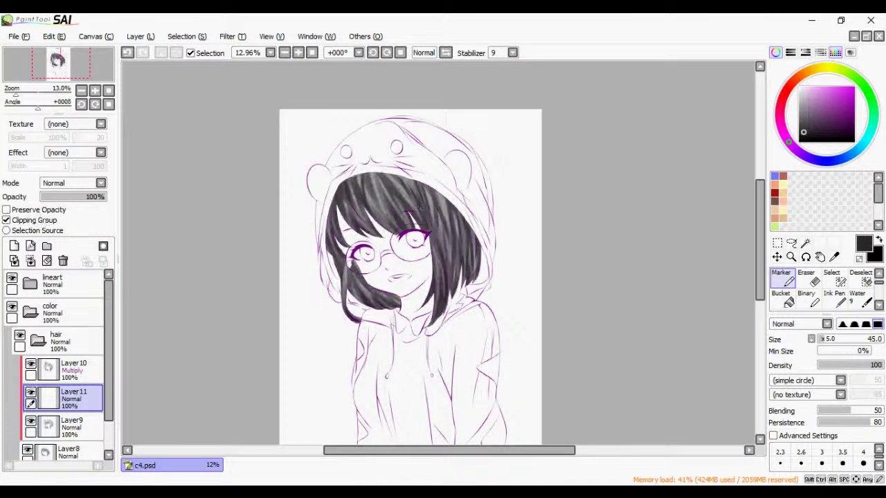
- Set the blending mode of the lower shading layer, Layer9, to Multiply
{"action": "left_click", "coordinate": [69, 423]}
{"action": "left_click", "coordinate": [73, 182]}
{"action": "left_click", "coordinate": [62, 200]}
- Set Layer11 to Luminosity and airbrush dark blue across the fringe
{"action": "left_click", "coordinate": [69, 396]}
{"action": "key", "text": "v"}
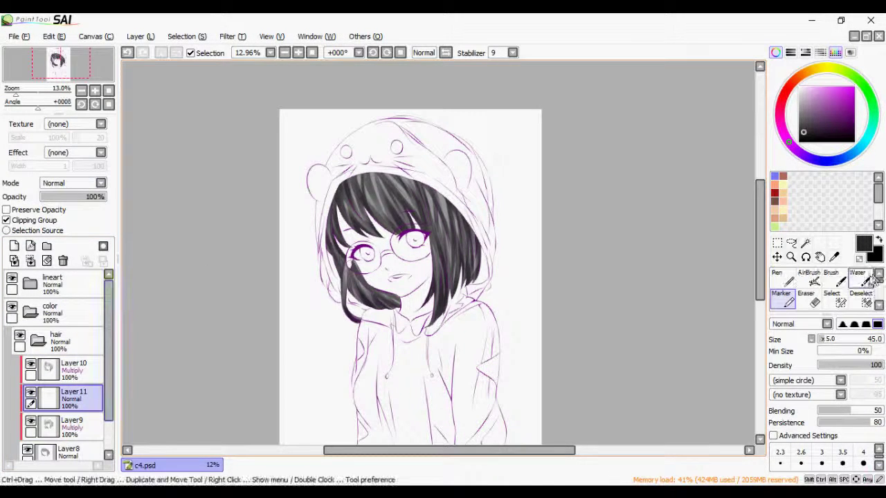
{"action": "left_click", "coordinate": [72, 182]}
{"action": "left_click", "coordinate": [97, 227]}
{"action": "left_click", "coordinate": [819, 161]}
{"action": "mouse_move", "coordinate": [338, 248]}
{"action": "left_mouse_down"}
{"action": "mouse_move", "coordinate": [350, 197]}
{"action": "mouse_move", "coordinate": [403, 188]}
{"action": "mouse_move", "coordinate": [426, 216]}
{"action": "mouse_move", "coordinate": [467, 187]}
{"action": "left_mouse_up"}
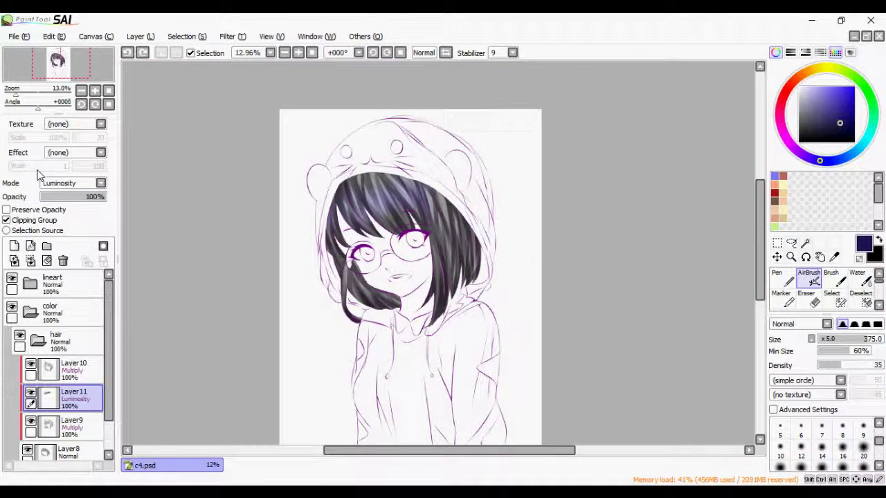
{"action": "left_click", "coordinate": [73, 183]}
{"action": "left_click", "coordinate": [97, 228]}
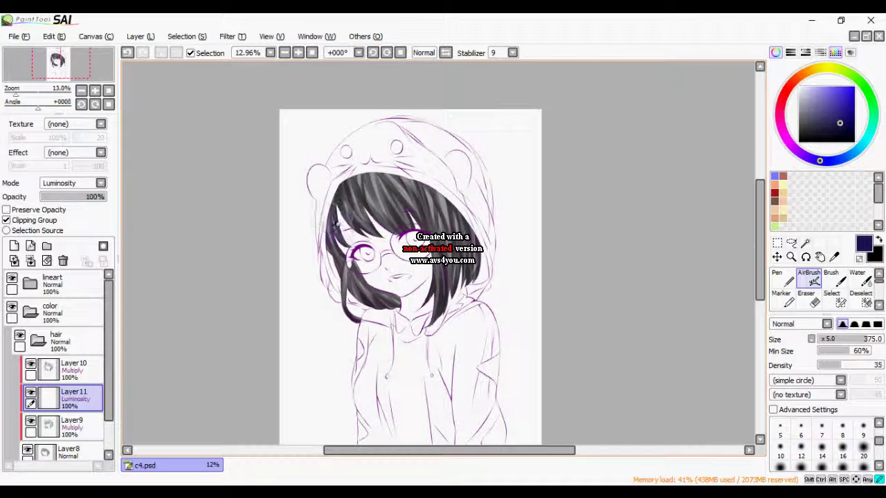
- Adjust the blue airbrushing with Hue and Saturation, raising its saturation and luminescence
{"action": "left_click", "coordinate": [232, 36]}
{"action": "left_click", "coordinate": [256, 48]}
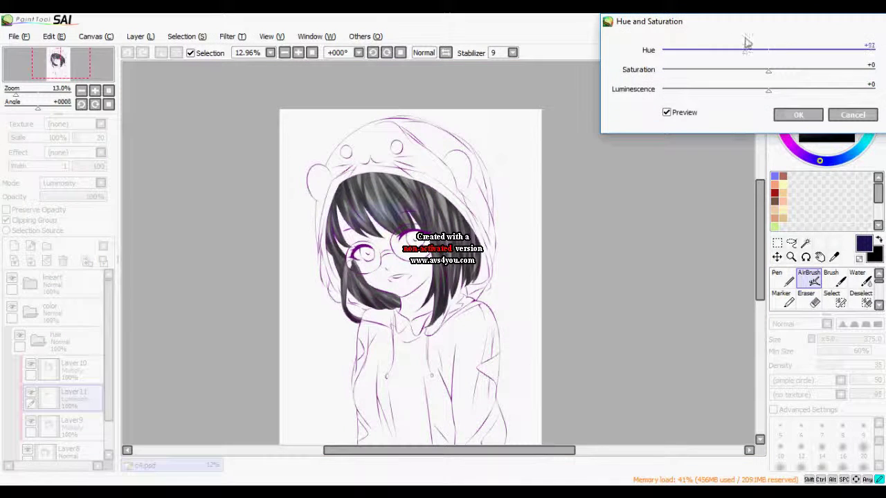
{"action": "left_click", "coordinate": [769, 50]}
{"action": "left_click_drag", "start_coordinate": [768, 70], "coordinate": [872, 70]}
{"action": "left_click_drag", "start_coordinate": [769, 89], "coordinate": [794, 95]}
{"action": "key", "text": "Return"}
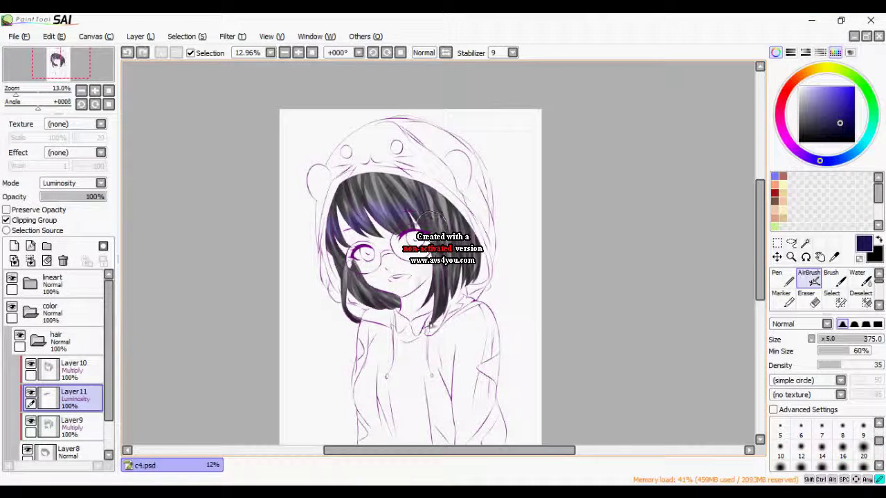
- Try Normal blending on the blue airbrush layer, then return it to Luminosity
{"action": "left_click", "coordinate": [73, 182]}
{"action": "left_click", "coordinate": [55, 193]}
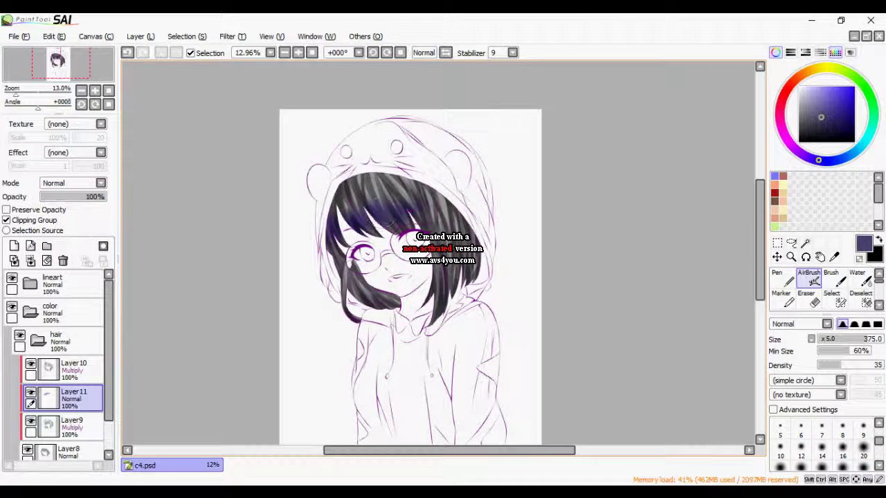
{"action": "left_click", "coordinate": [72, 183]}
{"action": "left_click", "coordinate": [81, 231]}
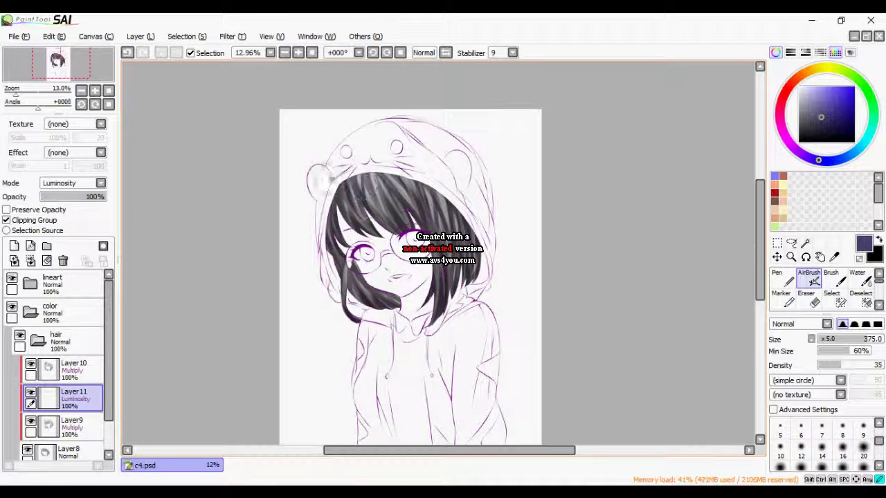
- Try another blending mode on Layer10, then restore it to Multiply at 100% opacity
{"action": "left_click", "coordinate": [69, 369]}
{"action": "left_click", "coordinate": [73, 183]}
{"action": "left_click", "coordinate": [62, 240]}
{"action": "left_click_drag", "start_coordinate": [63, 197], "coordinate": [86, 201]}
{"action": "left_click", "coordinate": [72, 183]}
{"action": "left_click", "coordinate": [59, 205]}
- Delete the Luminosity layer and add a new clipped Multiply layer above the other hair shading
{"action": "left_click_drag", "start_coordinate": [69, 399], "coordinate": [62, 261]}
{"action": "left_click", "coordinate": [13, 246]}
{"action": "left_click", "coordinate": [72, 183]}
{"action": "left_click", "coordinate": [59, 206]}
- Airbrush soft black shading across the fringe and the right-hand hair on the new Multiply layer
{"action": "left_click", "coordinate": [780, 297]}
{"action": "left_click", "coordinate": [800, 140]}
{"action": "mouse_move", "coordinate": [367, 194]}
{"action": "left_mouse_down"}
{"action": "mouse_move", "coordinate": [398, 231]}
{"action": "mouse_move", "coordinate": [415, 235]}
{"action": "left_mouse_up"}
{"action": "mouse_move", "coordinate": [332, 208]}
{"action": "left_mouse_down"}
{"action": "mouse_move", "coordinate": [346, 305]}
{"action": "mouse_move", "coordinate": [432, 312]}
{"action": "mouse_move", "coordinate": [470, 272]}
{"action": "left_mouse_up"}
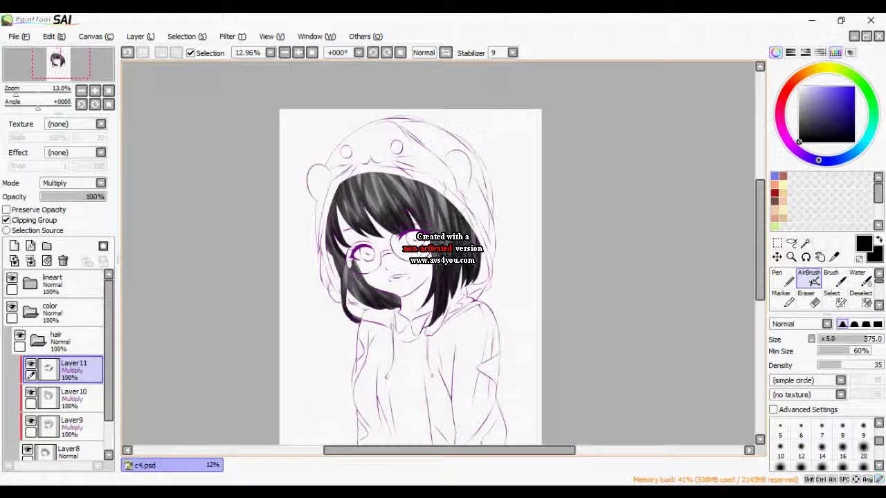
- Blend the black shading at the right-hand hair tips and the left side of the fringe, and check the drawing mirrored
{"action": "scroll", "coordinate": [858, 299], "scroll_direction": "down", "scroll_amount": 1}
{"action": "left_click", "coordinate": [858, 299]}
{"action": "mouse_move", "coordinate": [443, 305]}
{"action": "left_mouse_down"}
{"action": "mouse_move", "coordinate": [438, 270]}
{"action": "mouse_move", "coordinate": [471, 201]}
{"action": "mouse_move", "coordinate": [463, 284]}
{"action": "left_mouse_up"}
{"action": "mouse_move", "coordinate": [360, 187]}
{"action": "left_mouse_down"}
{"action": "mouse_move", "coordinate": [411, 216]}
{"action": "mouse_move", "coordinate": [356, 249]}
{"action": "mouse_move", "coordinate": [339, 249]}
{"action": "left_mouse_up"}
{"action": "scroll", "coordinate": [855, 297], "scroll_direction": "down", "scroll_amount": 1}
{"action": "left_click", "coordinate": [855, 297]}
{"action": "left_click", "coordinate": [445, 52]}
{"action": "left_click", "coordinate": [444, 53]}
- Add another clipped layer at the top of the hair folder and set its blending mode to Overlay
{"action": "left_click", "coordinate": [14, 246]}
{"action": "left_click", "coordinate": [72, 183]}
{"action": "left_click", "coordinate": [55, 224]}
{"action": "left_click", "coordinate": [777, 296]}
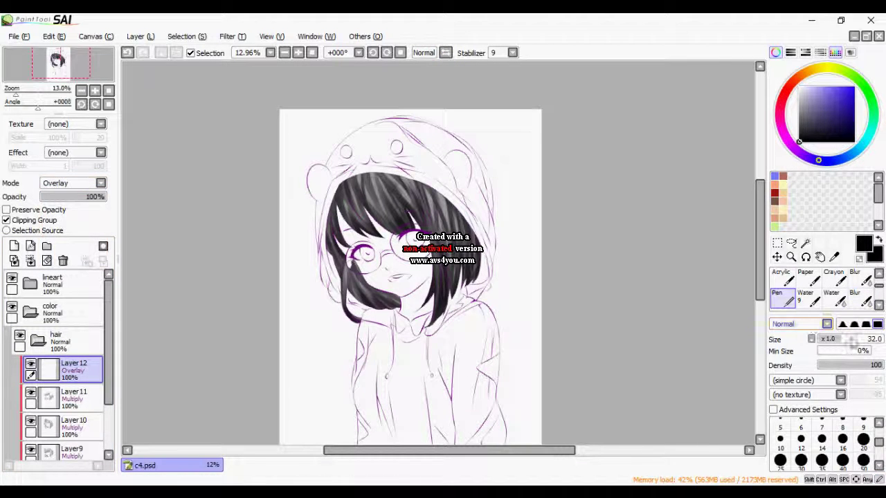
- Enlarge the Pen to size 500 and paint broad strokes over the hair on the Overlay layer
{"action": "left_click", "coordinate": [810, 338]}
{"action": "left_click_drag", "start_coordinate": [830, 338], "coordinate": [878, 338]}
{"action": "mouse_move", "coordinate": [412, 177]}
{"action": "left_mouse_down"}
{"action": "mouse_move", "coordinate": [336, 249]}
{"action": "mouse_move", "coordinate": [373, 318]}
{"action": "left_mouse_up"}
{"action": "left_click_drag", "start_coordinate": [415, 194], "coordinate": [470, 297]}
- Try shifting the hue, saturation and luminescence of the Overlay paint, then undo the last stroke
{"action": "key", "text": "ctrl+u"}
{"action": "mouse_move", "coordinate": [768, 88]}
{"action": "left_mouse_down"}
{"action": "mouse_move", "coordinate": [822, 97]}
{"action": "mouse_move", "coordinate": [812, 99]}
{"action": "left_mouse_up"}
{"action": "left_click_drag", "start_coordinate": [814, 51], "coordinate": [852, 58]}
{"action": "left_click_drag", "start_coordinate": [767, 70], "coordinate": [830, 95]}
{"action": "key", "text": "Escape"}
{"action": "key", "text": "ctrl+z"}
- Paint a light violet-blue tint over the whole hair on the Overlay layer
{"action": "left_click", "coordinate": [817, 93]}
{"action": "mouse_move", "coordinate": [339, 208]}
{"action": "left_mouse_down"}
{"action": "mouse_move", "coordinate": [381, 177]}
{"action": "mouse_move", "coordinate": [360, 276]}
{"action": "mouse_move", "coordinate": [470, 270]}
{"action": "mouse_move", "coordinate": [429, 339]}
{"action": "left_mouse_up"}
- Try a different hue for the violet-blue Overlay tint with Hue and Saturation
{"action": "left_click", "coordinate": [232, 36]}
{"action": "left_click", "coordinate": [232, 52]}
{"action": "left_click_drag", "start_coordinate": [768, 50], "coordinate": [633, 91]}
{"action": "key", "text": "Escape"}
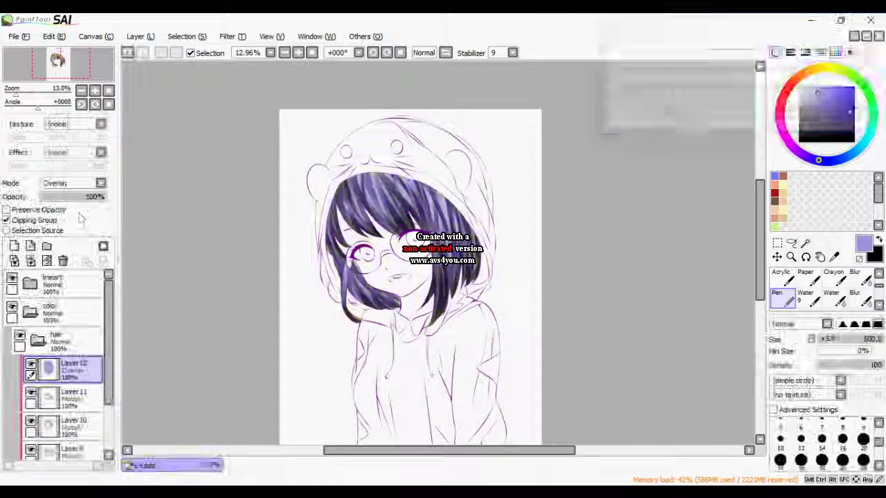
{"action": "left_click", "coordinate": [557, 497]}
{"action": "left_click", "coordinate": [320, 311]}
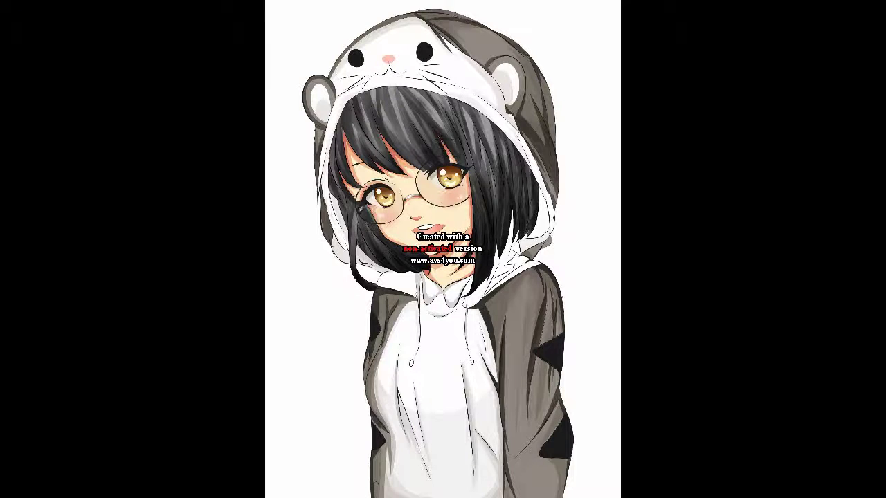